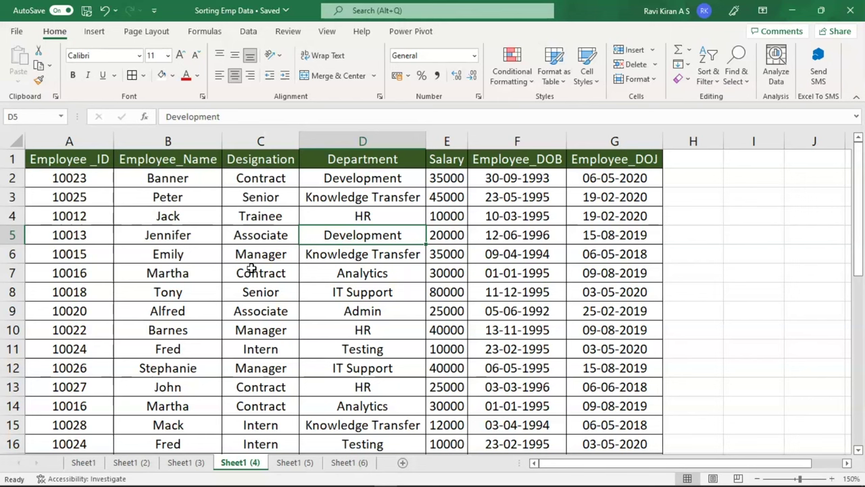
{"action": "scroll", "coordinate": [251, 269], "scroll_direction": "down", "scroll_amount": 1}
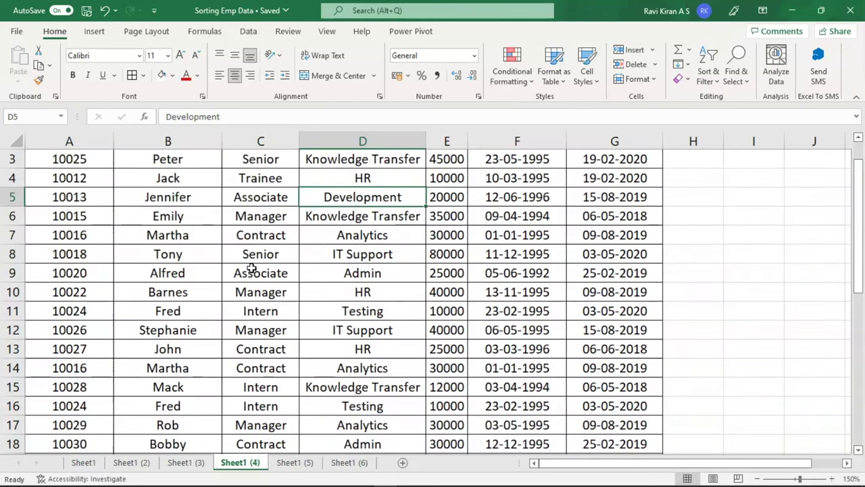
{"action": "scroll", "coordinate": [251, 269], "scroll_direction": "up", "scroll_amount": 1}
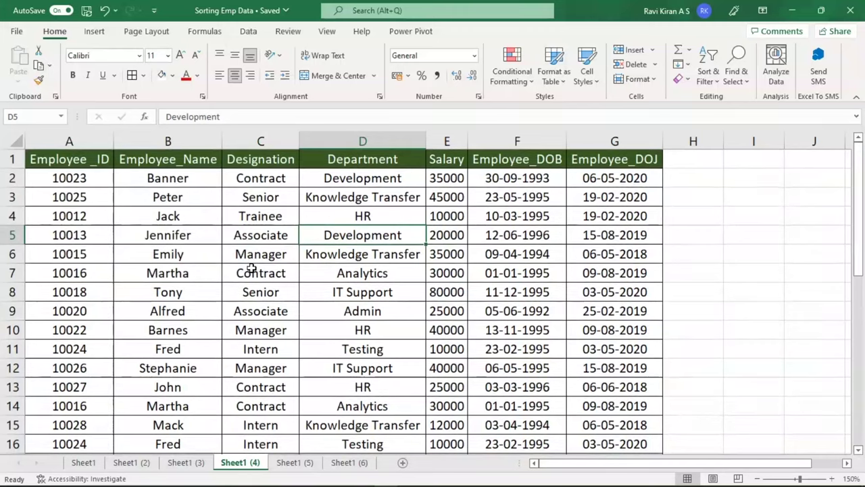
{"action": "left_click", "coordinate": [86, 273]}
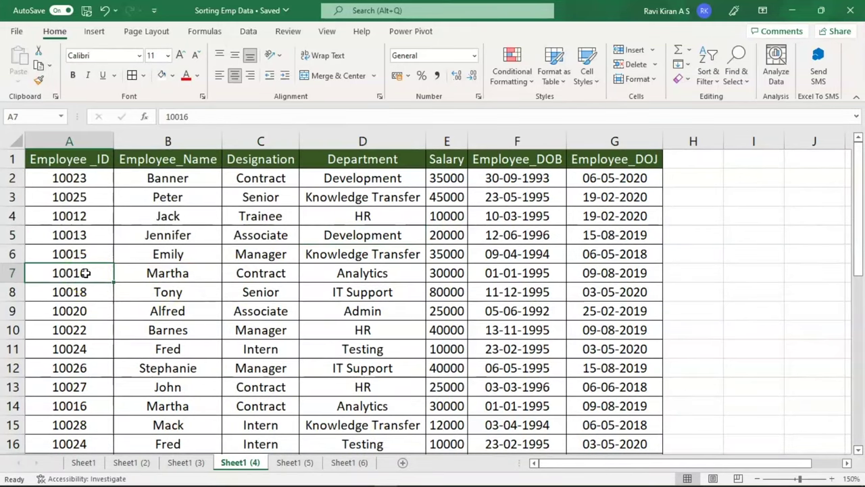
{"action": "left_click", "coordinate": [11, 273]}
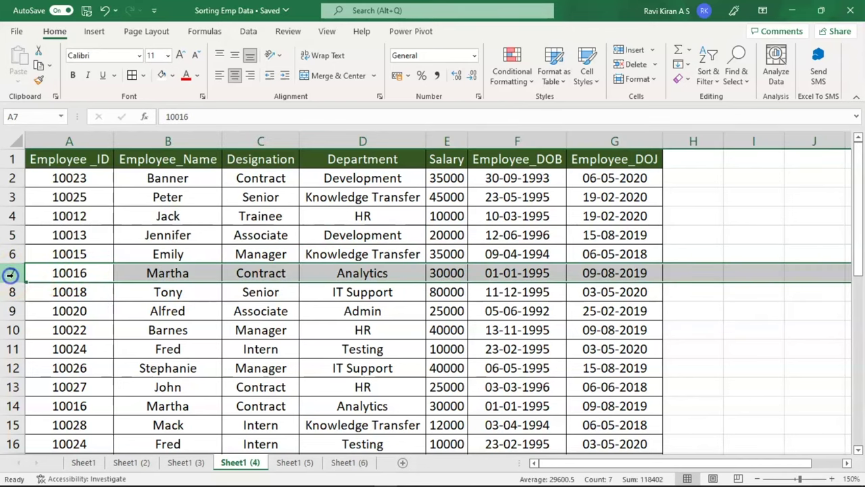
{"action": "scroll", "coordinate": [11, 273], "scroll_direction": "down", "scroll_amount": 1}
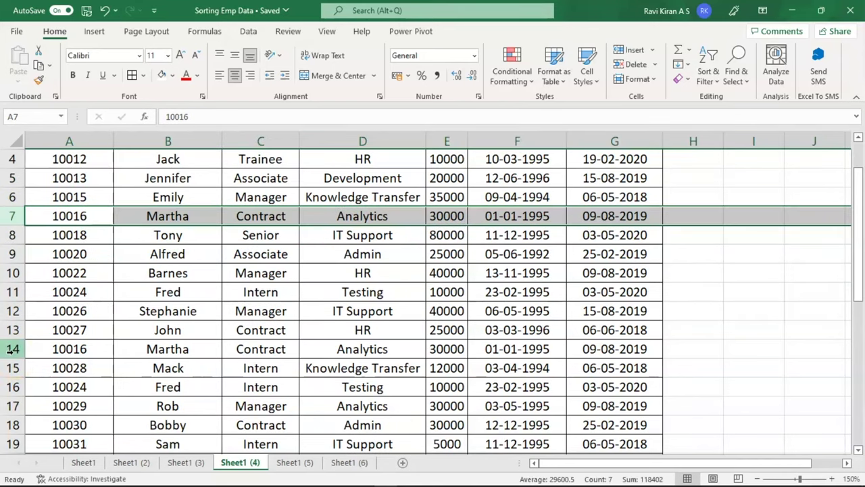
{"action": "left_click", "coordinate": [9, 349]}
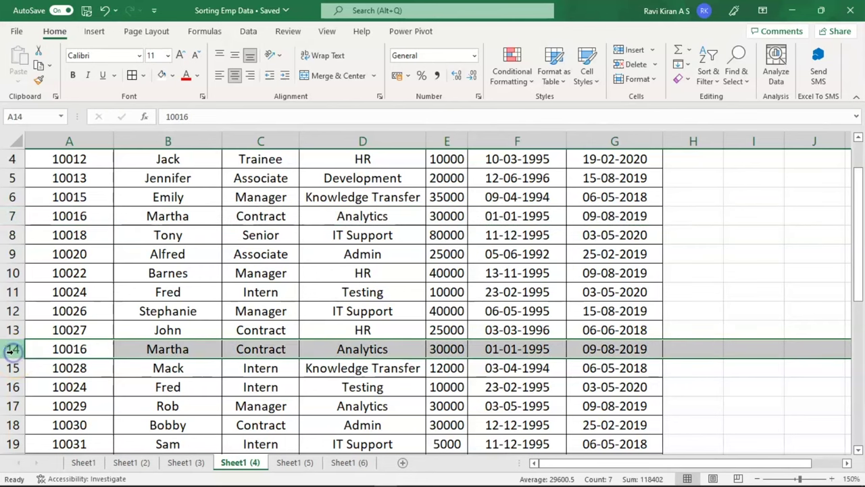
{"action": "scroll", "coordinate": [198, 253], "scroll_direction": "up", "scroll_amount": 1}
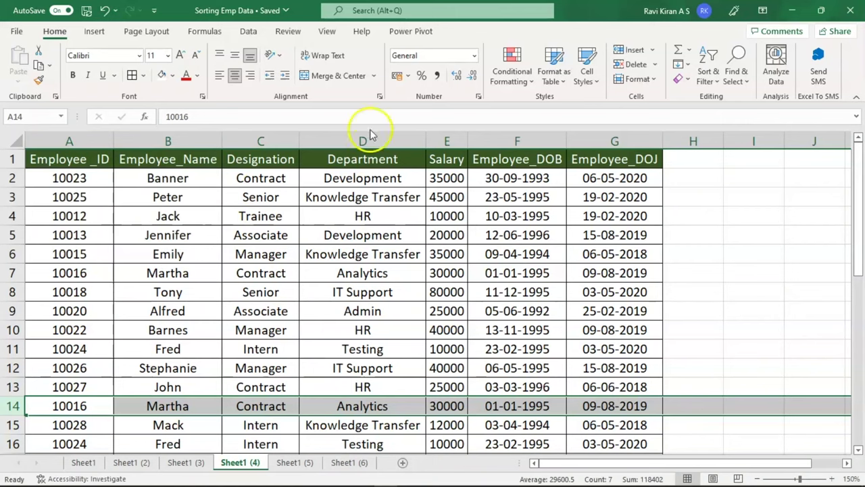
{"action": "left_click", "coordinate": [323, 300]}
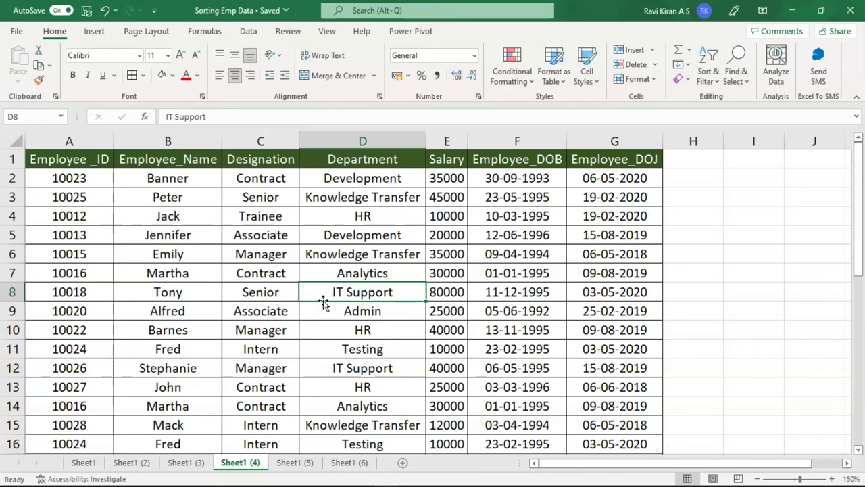
- Try Highlight Duplicate Values on the whole employee table, then cancel it
{"action": "left_click", "coordinate": [346, 254]}
{"action": "key", "text": "ctrl+a"}
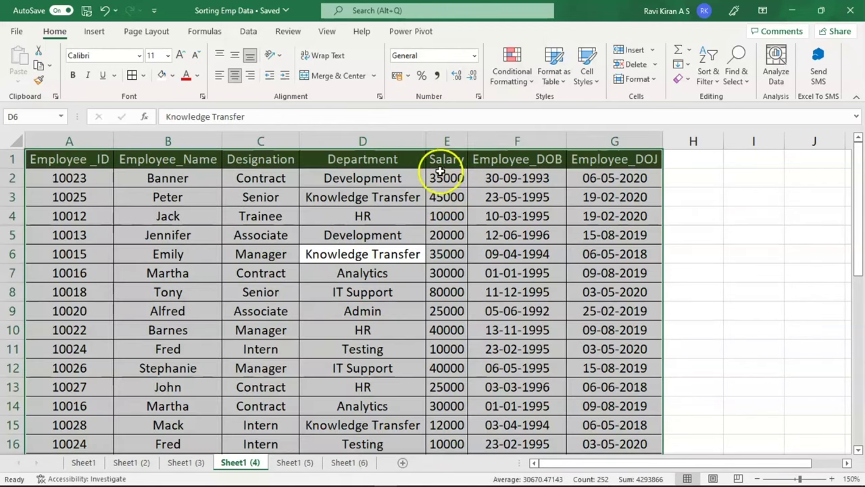
{"action": "left_click", "coordinate": [441, 271]}
{"action": "key", "text": "ctrl+a"}
{"action": "left_click", "coordinate": [510, 86]}
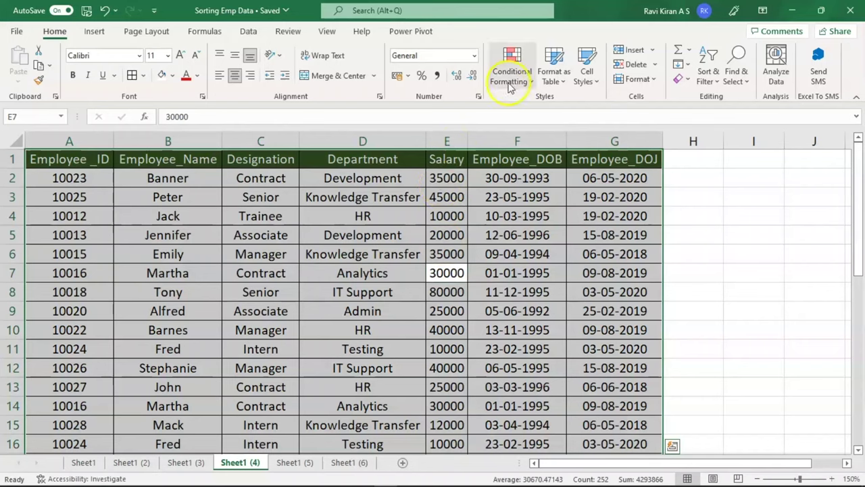
{"action": "left_click", "coordinate": [511, 83]}
{"action": "mouse_move", "coordinate": [534, 111]}
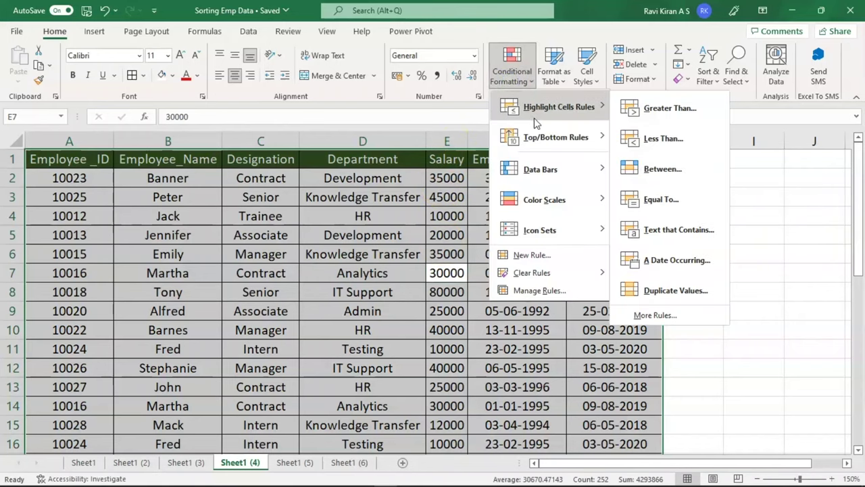
{"action": "left_click", "coordinate": [655, 291]}
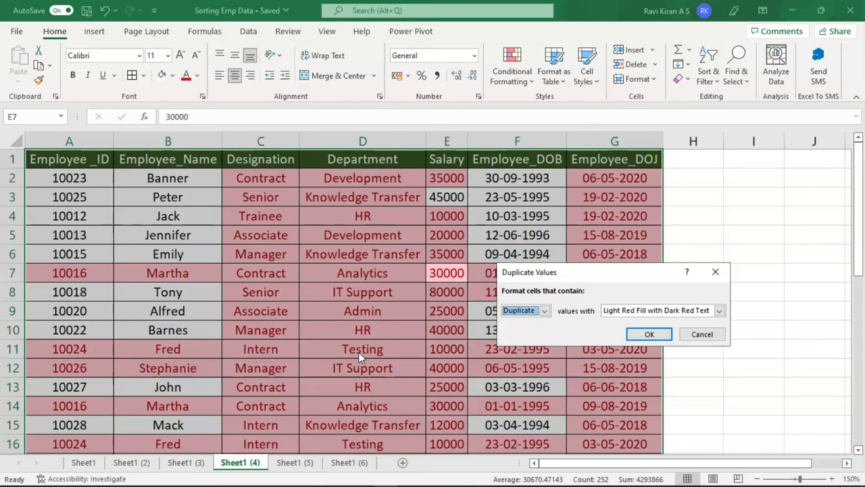
{"action": "left_click", "coordinate": [702, 333]}
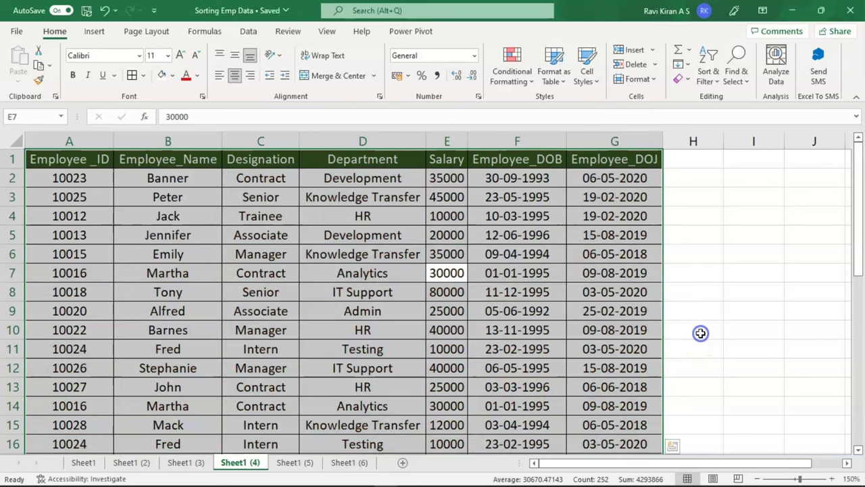
{"action": "left_click", "coordinate": [80, 182]}
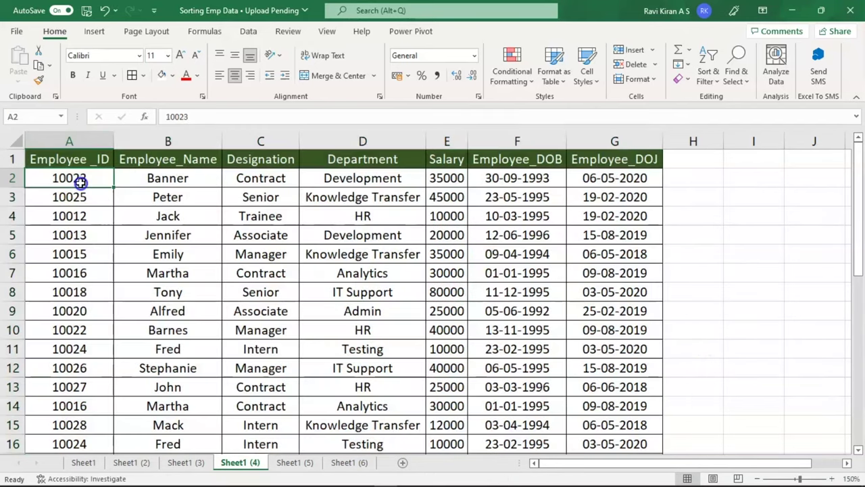
- Preview duplicate highlighting on the Employee_ID column down to row 36, then cancel it
{"action": "left_click", "coordinate": [90, 162]}
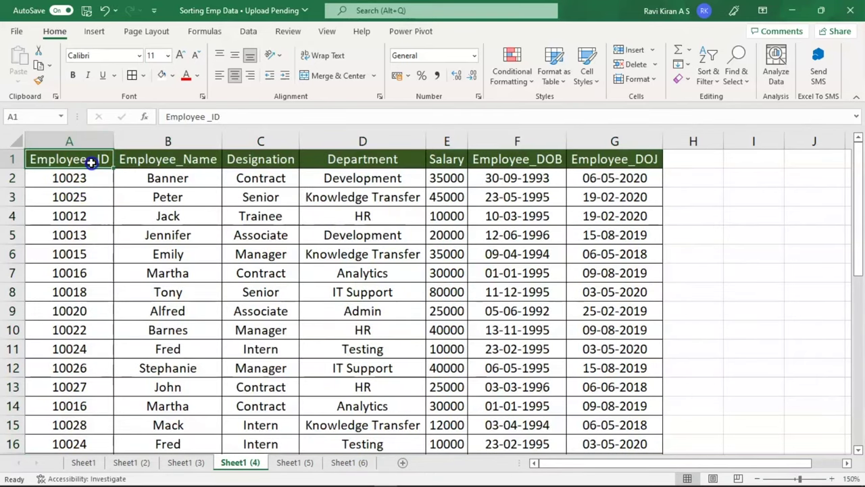
{"action": "key", "text": "ctrl+shift+Down"}
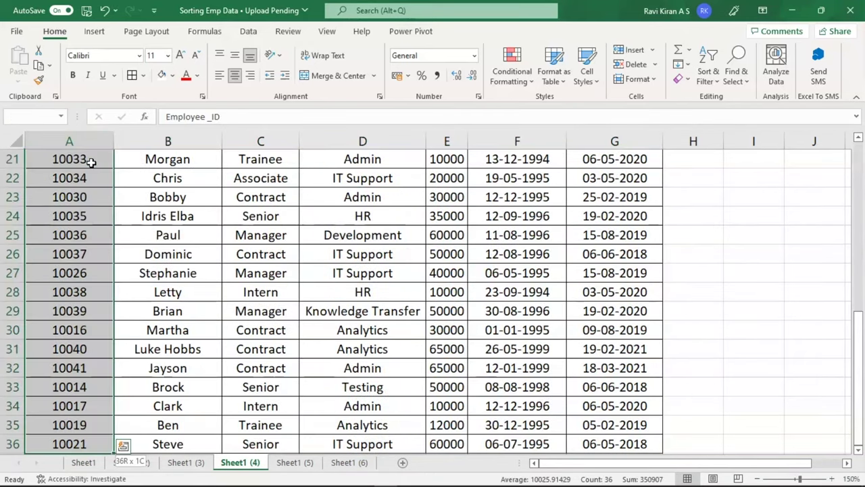
{"action": "scroll", "coordinate": [90, 162], "scroll_direction": "up", "scroll_amount": 7}
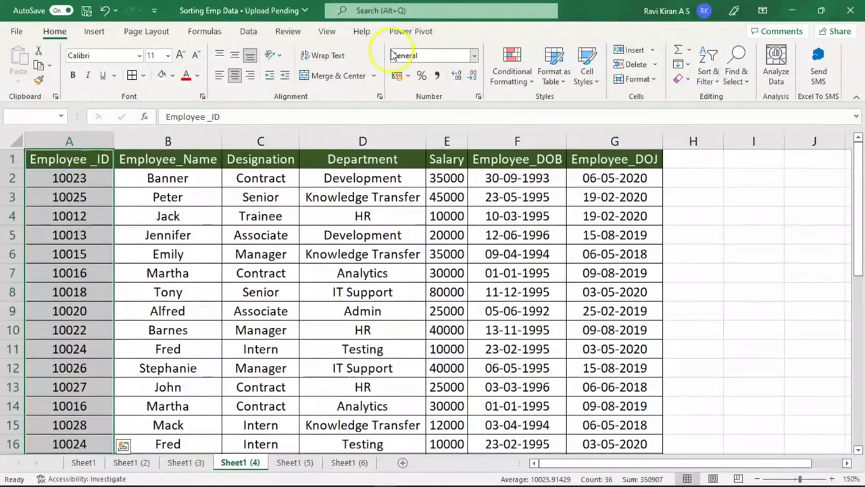
{"action": "left_click", "coordinate": [509, 78]}
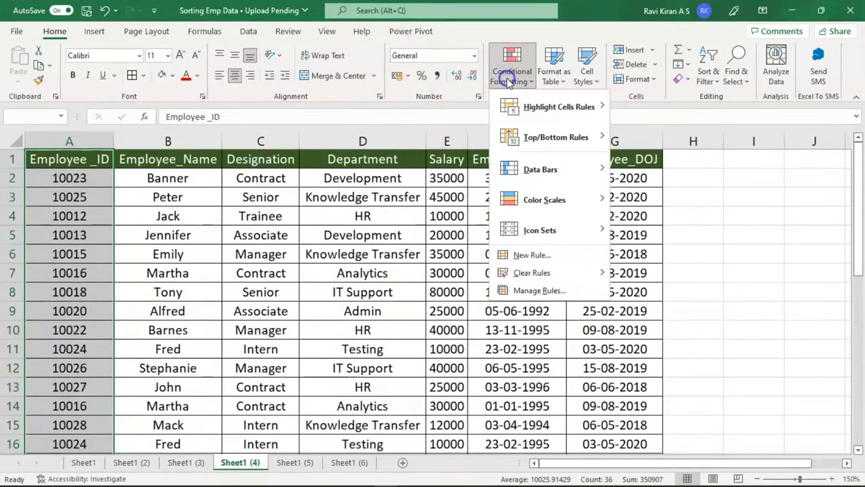
{"action": "mouse_move", "coordinate": [540, 106]}
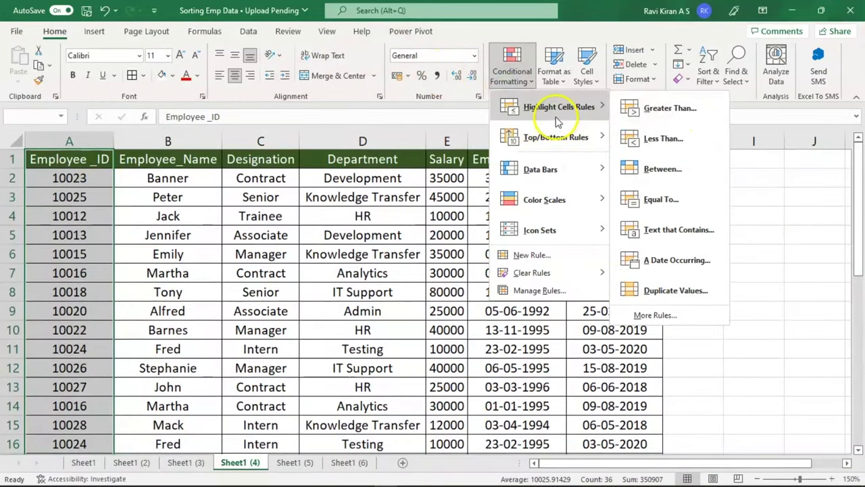
{"action": "left_click", "coordinate": [693, 287]}
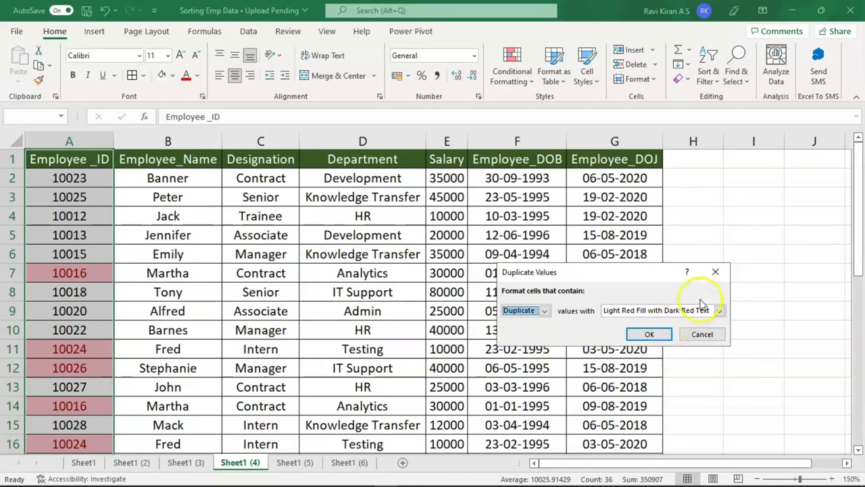
{"action": "left_click", "coordinate": [686, 332]}
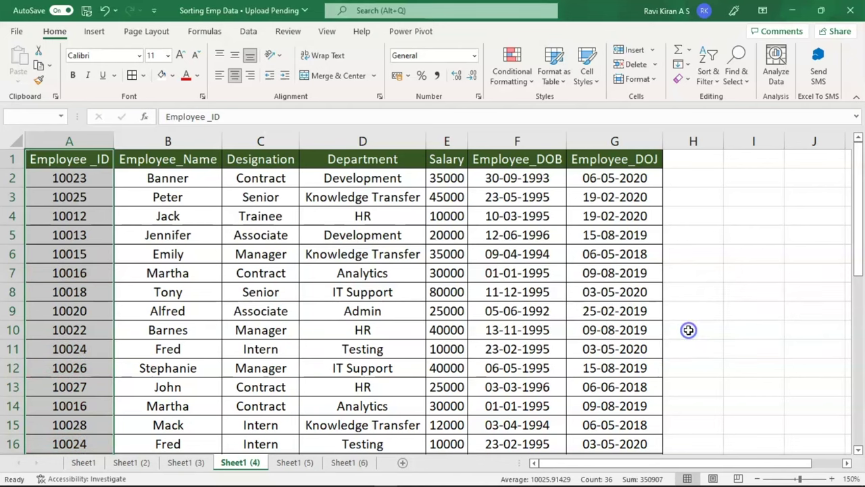
- Copy the Employee_DOJ header cell's styling into H1
{"action": "left_click", "coordinate": [640, 166]}
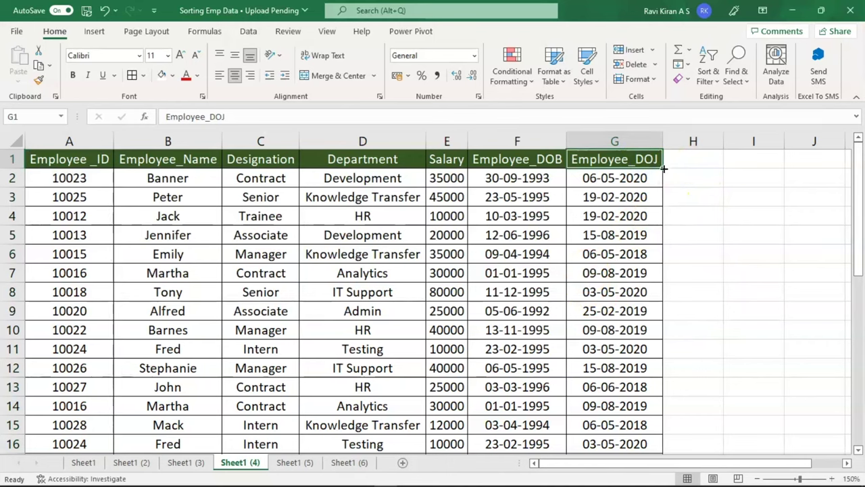
{"action": "left_click_drag", "start_coordinate": [663, 169], "coordinate": [703, 163]}
{"action": "double_click", "coordinate": [697, 163]}
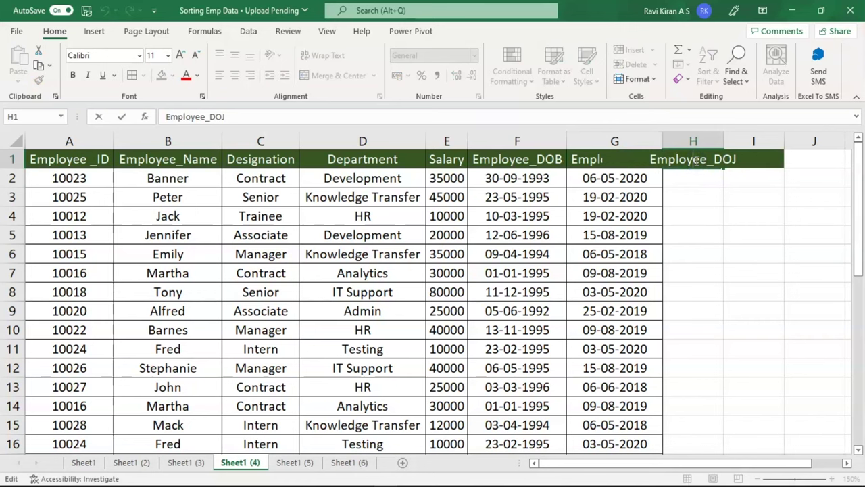
- Replace the H1 header text with 'D-Flag'
{"action": "double_click", "coordinate": [696, 160]}
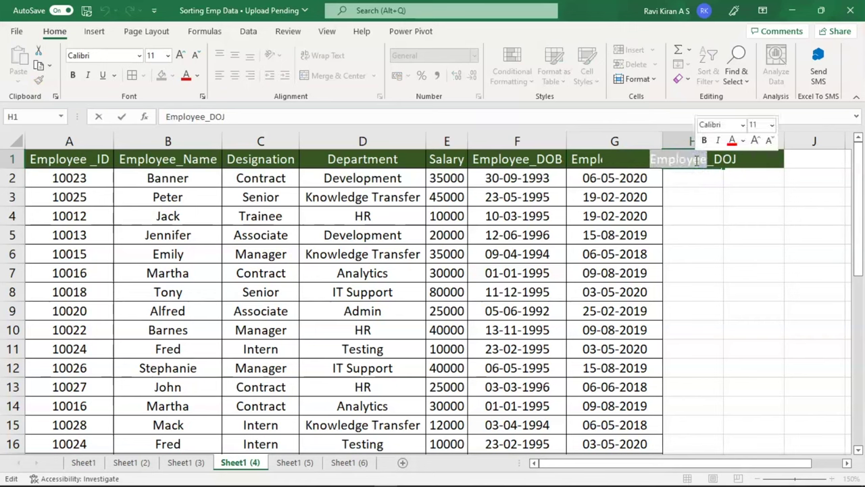
{"action": "key", "text": "shift+End"}
{"action": "type", "text": "D"}
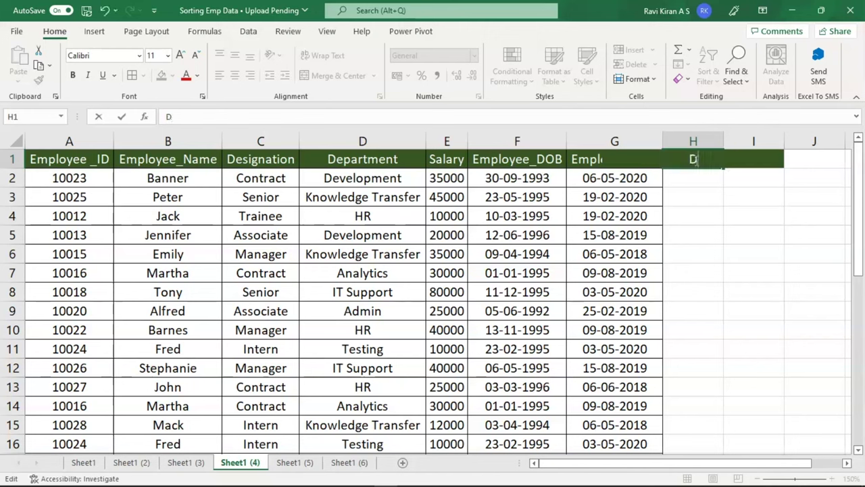
{"action": "type", "text": "- Flg"}
{"action": "key", "text": "BackSpace"}
{"action": "type", "text": "ag"}
{"action": "left_click", "coordinate": [694, 160]}
{"action": "key", "text": "BackSpace"}
{"action": "left_click", "coordinate": [733, 181]}
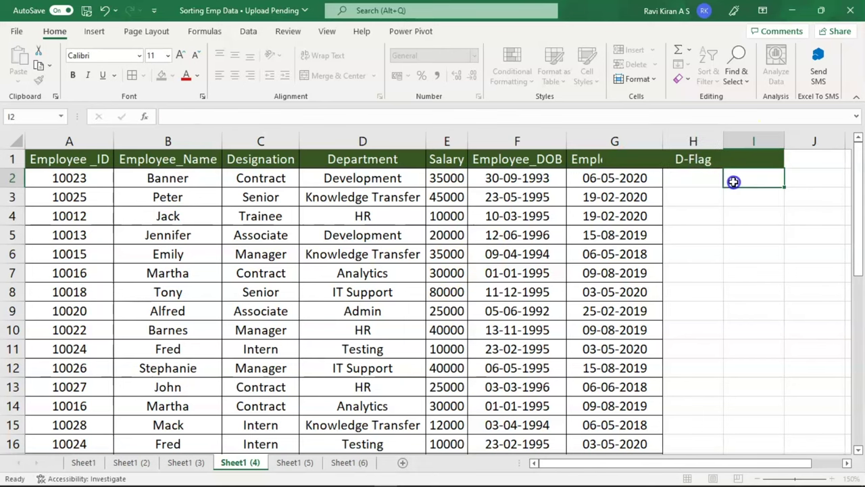
{"action": "left_click", "coordinate": [712, 178]}
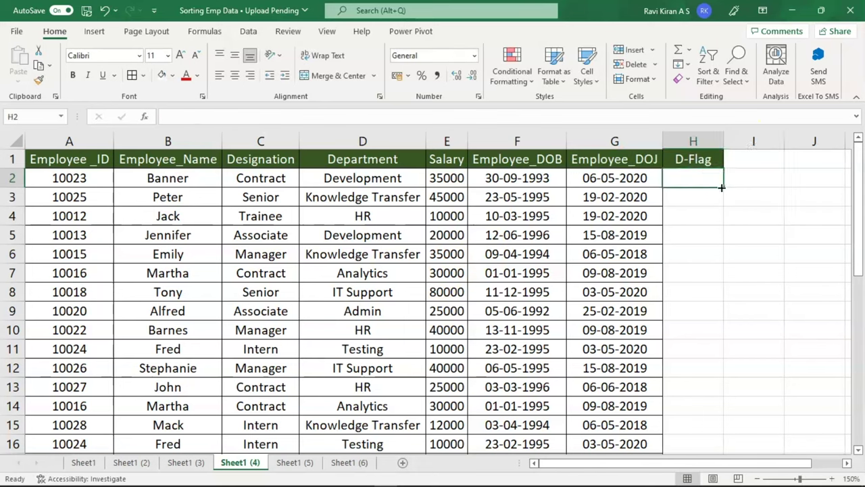
- Extend H2's cell borders down to H36 and start a =COUNTIF( formula in H2
{"action": "left_click_drag", "start_coordinate": [722, 187], "coordinate": [716, 435]}
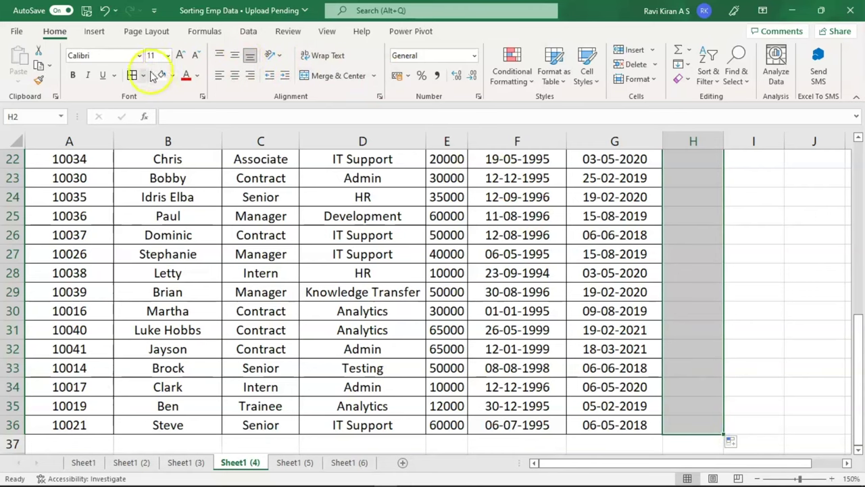
{"action": "key", "text": "ctrl+BackSpace"}
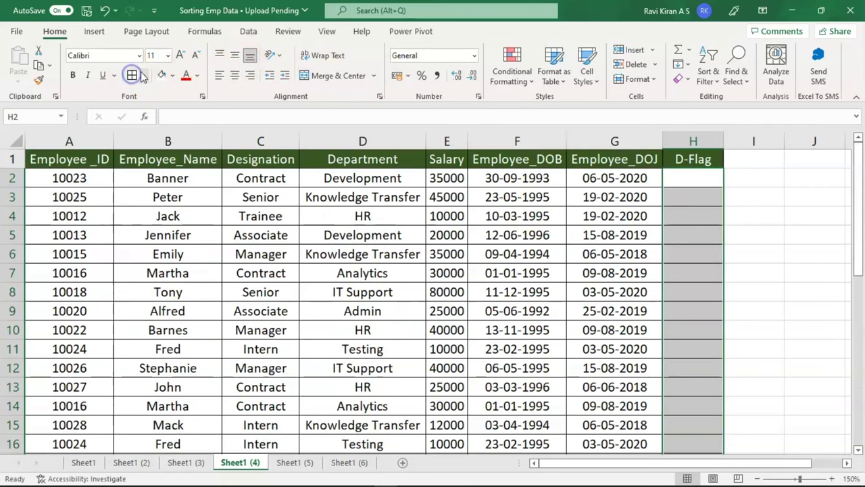
{"action": "left_click", "coordinate": [684, 176]}
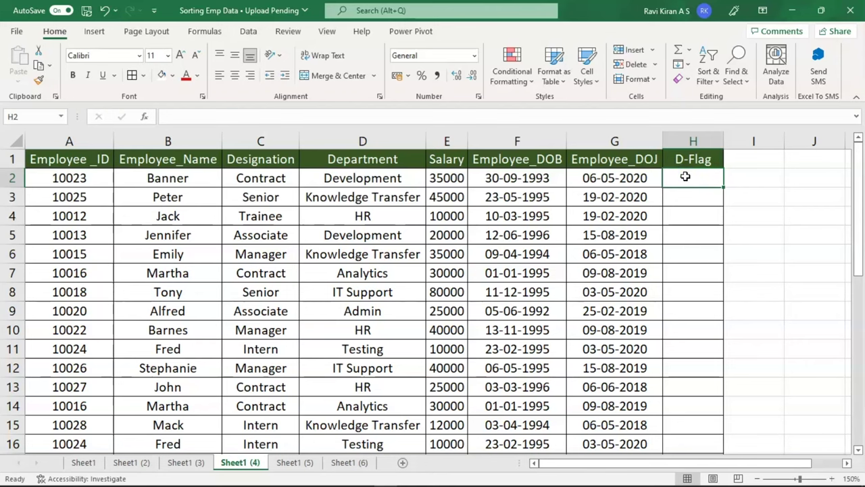
{"action": "type", "text": "=COUNTIF("}
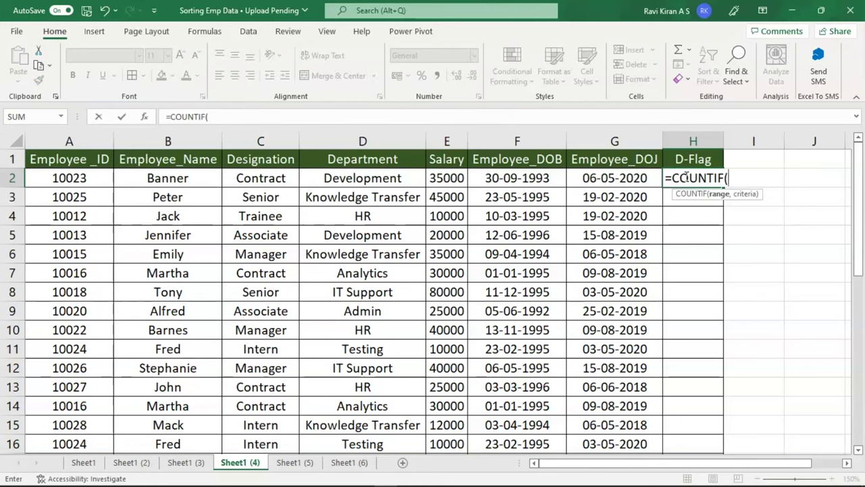
- Enter =COUNTIF($A$2:$A$36,A2) in H2 to count the first employee ID
{"action": "key", "text": "BackSpace"}
{"action": "key", "text": "BackSpace"}
{"action": "key", "text": "BackSpace"}
{"action": "key", "text": "BackSpace"}
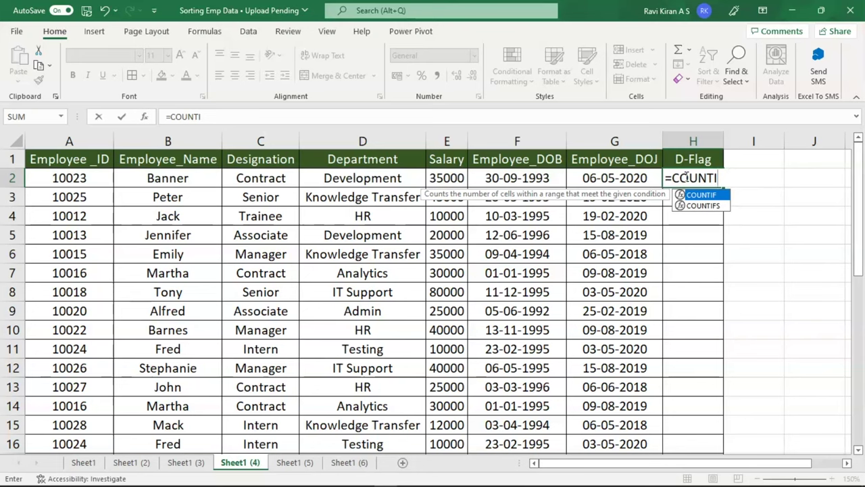
{"action": "key", "text": "Down"}
{"action": "key", "text": "Down"}
{"action": "key", "text": "Down"}
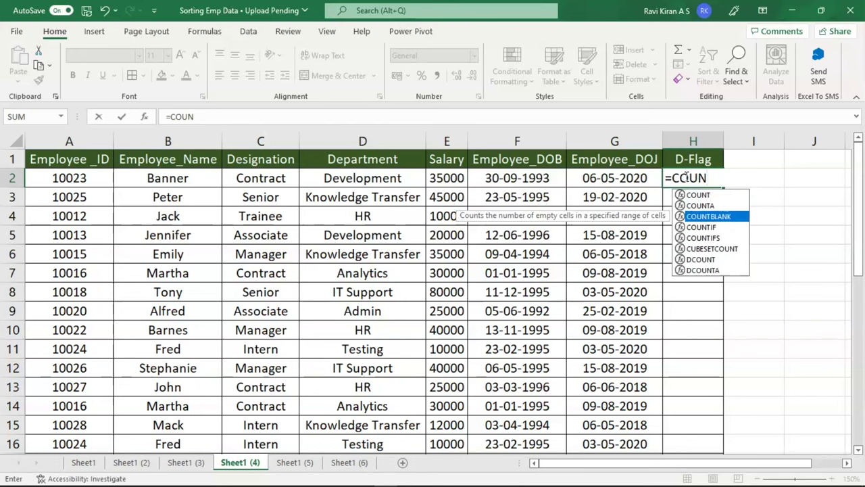
{"action": "key", "text": "Tab"}
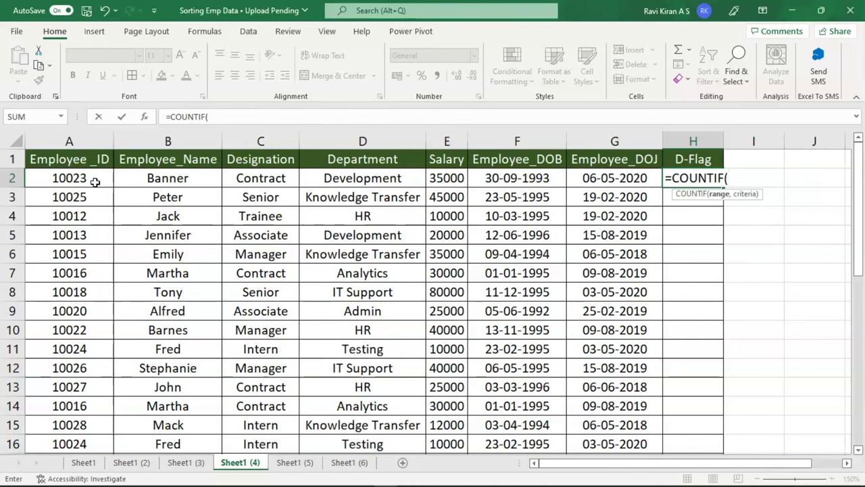
{"action": "left_click_drag", "start_coordinate": [96, 181], "coordinate": [102, 409]}
{"action": "scroll", "coordinate": [530, 293], "scroll_direction": "up", "scroll_amount": 7}
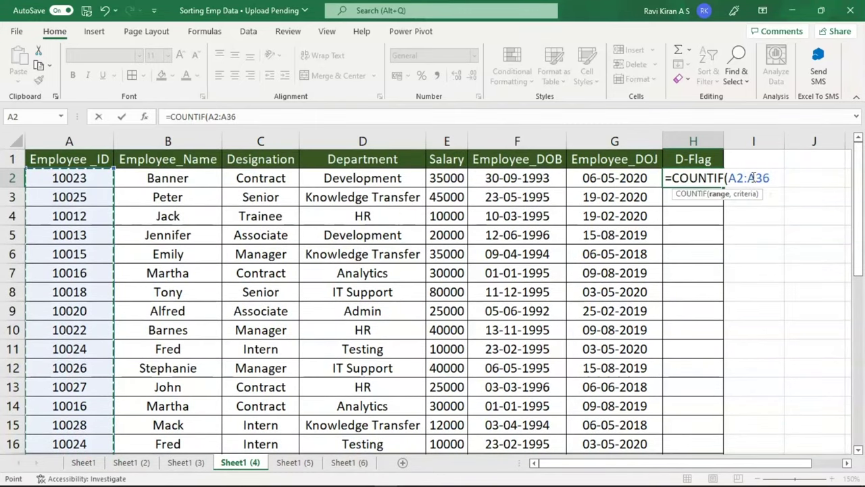
{"action": "key", "text": "F4"}
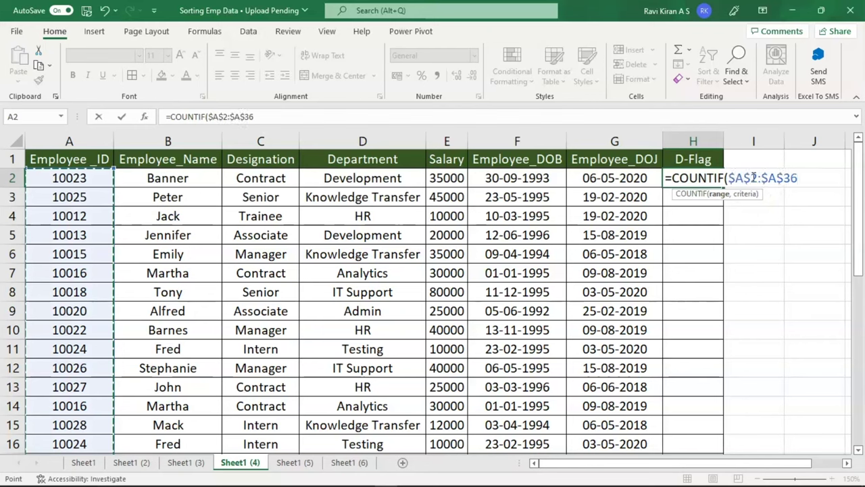
{"action": "type", "text": ","}
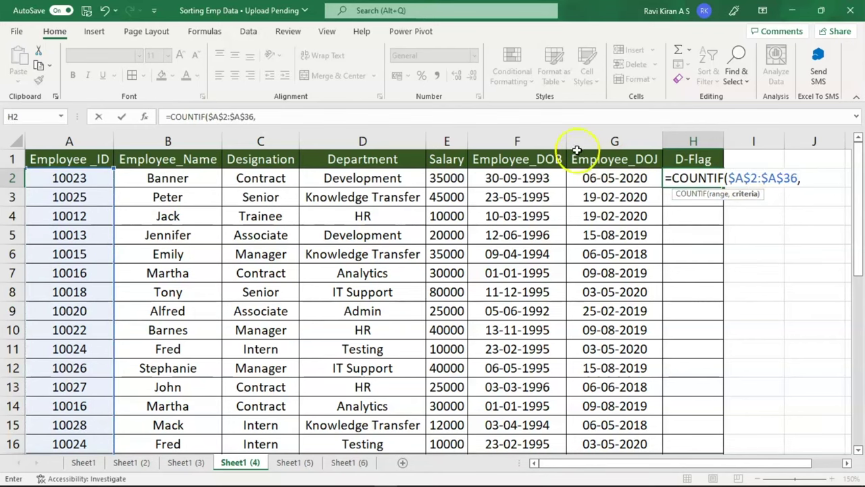
{"action": "left_click", "coordinate": [81, 179]}
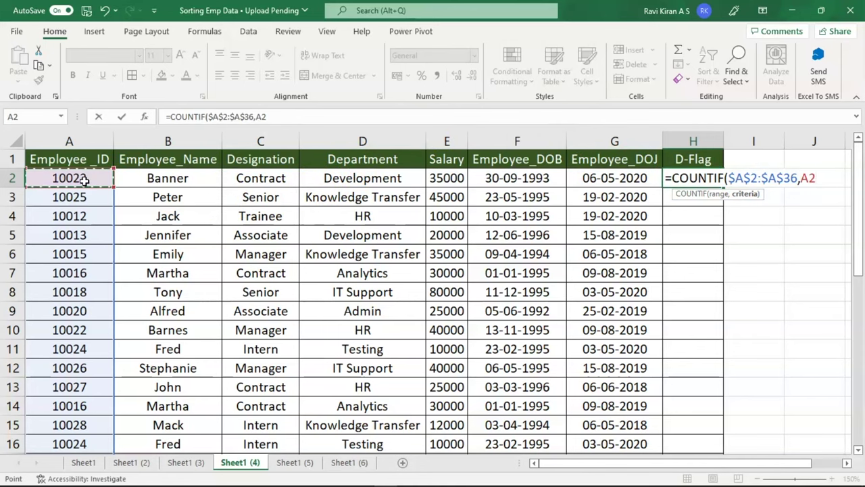
{"action": "type", "text": ")"}
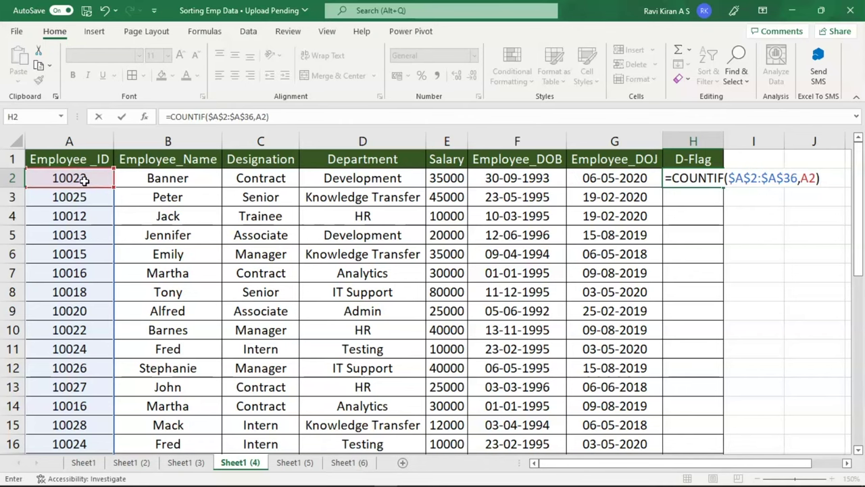
{"action": "key", "text": "Return"}
{"action": "left_click", "coordinate": [721, 187]}
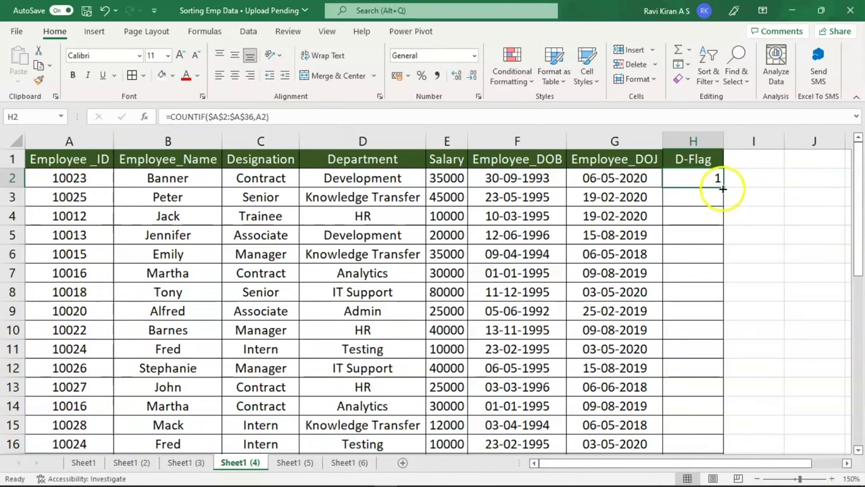
- Fill the COUNTIF formula from H2 down to H36, then select the whole employee table
{"action": "left_click_drag", "start_coordinate": [721, 187], "coordinate": [719, 412]}
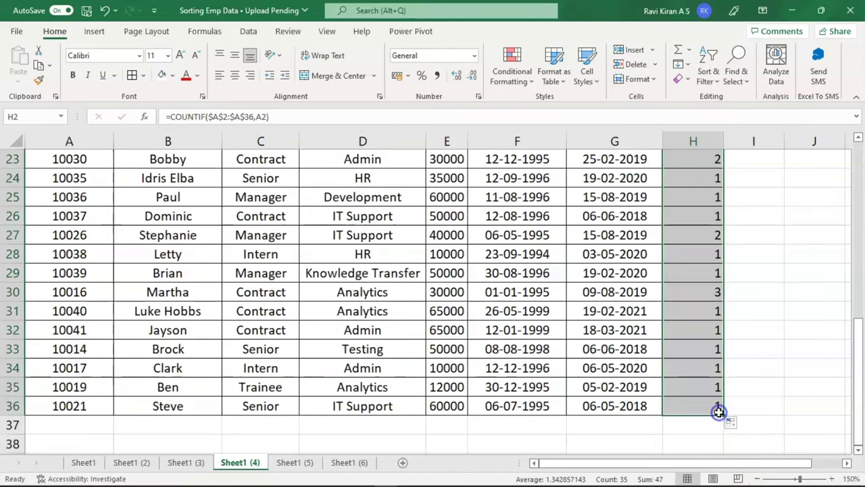
{"action": "scroll", "coordinate": [699, 182], "scroll_direction": "up", "scroll_amount": 7}
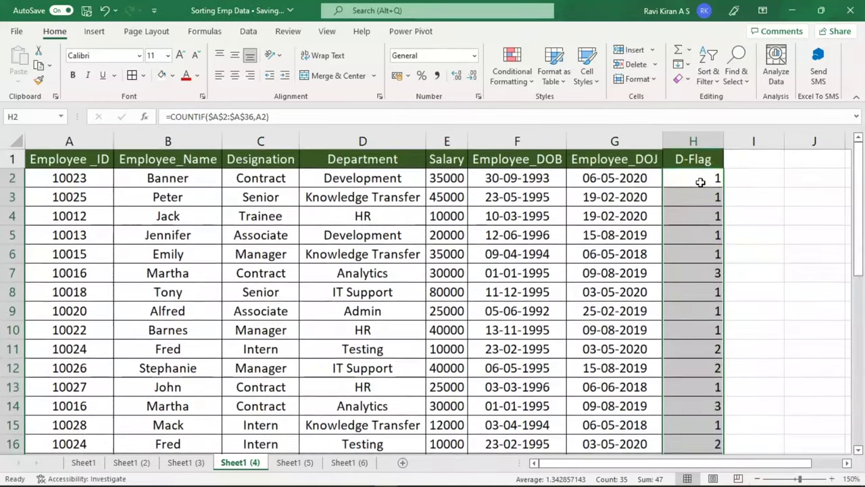
{"action": "left_click", "coordinate": [782, 213]}
{"action": "left_click", "coordinate": [507, 234]}
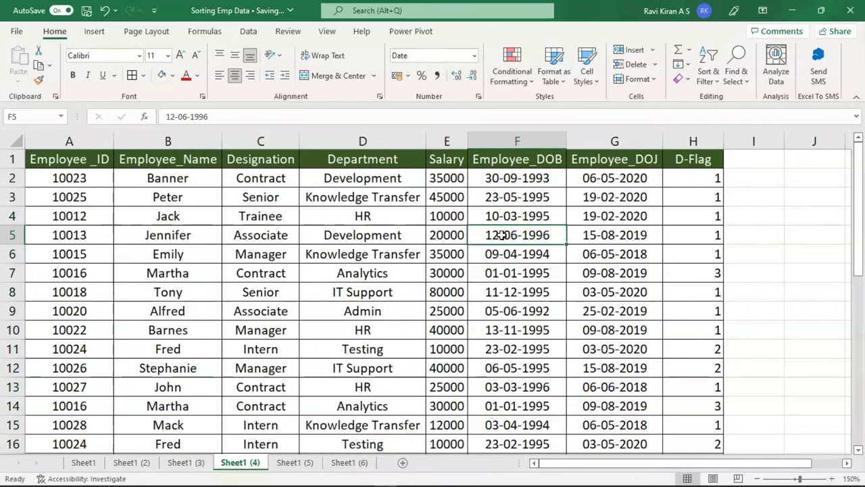
{"action": "key", "text": "ctrl+a"}
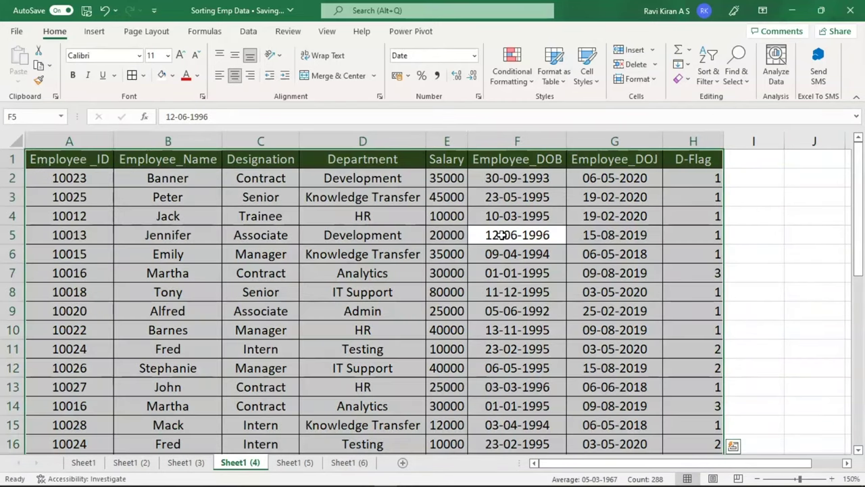
- Custom-sort the employee table by D-Flag, Smallest to Largest
{"action": "left_click", "coordinate": [707, 82]}
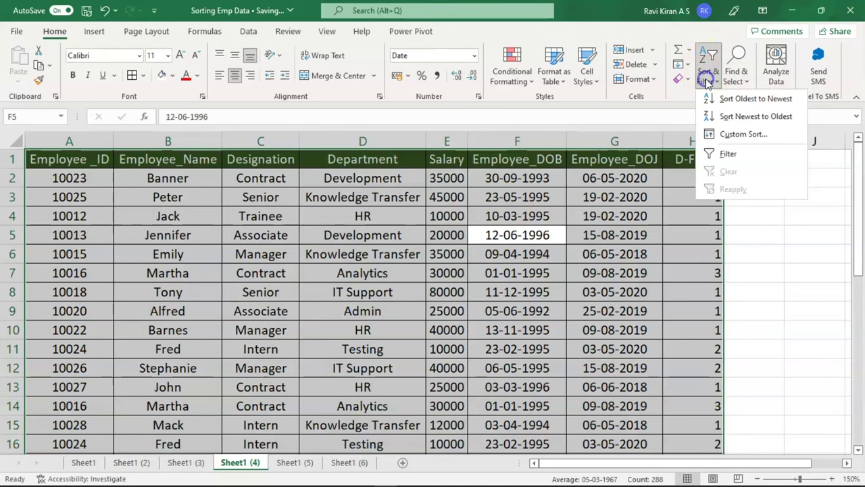
{"action": "left_click", "coordinate": [735, 135]}
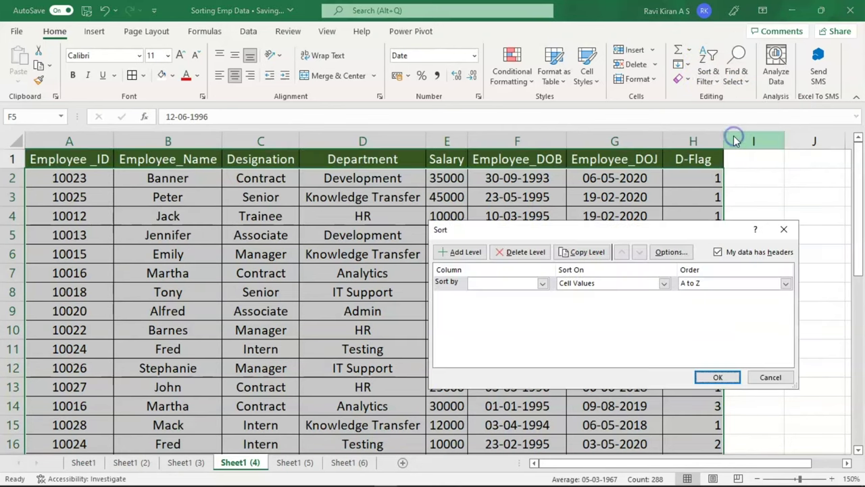
{"action": "left_click", "coordinate": [543, 282]}
{"action": "left_click", "coordinate": [492, 353]}
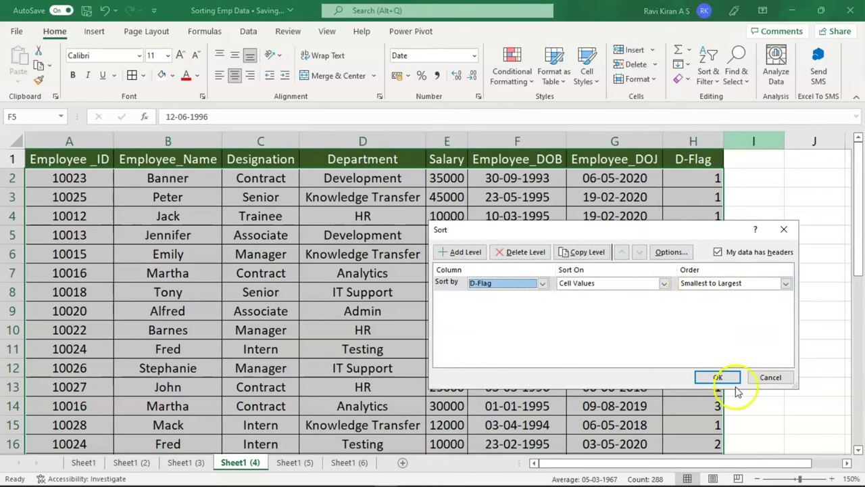
{"action": "left_click", "coordinate": [713, 376]}
{"action": "scroll", "coordinate": [711, 374], "scroll_direction": "down", "scroll_amount": 8}
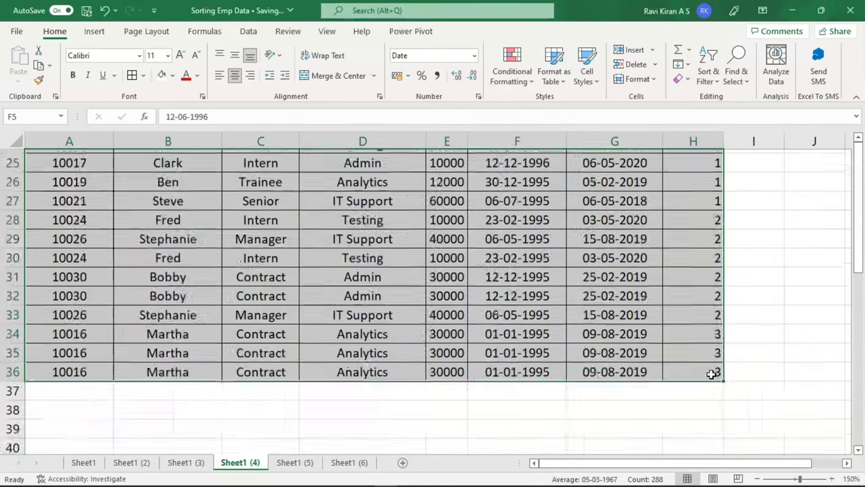
{"action": "left_click", "coordinate": [732, 263]}
{"action": "scroll", "coordinate": [703, 271], "scroll_direction": "up", "scroll_amount": 8}
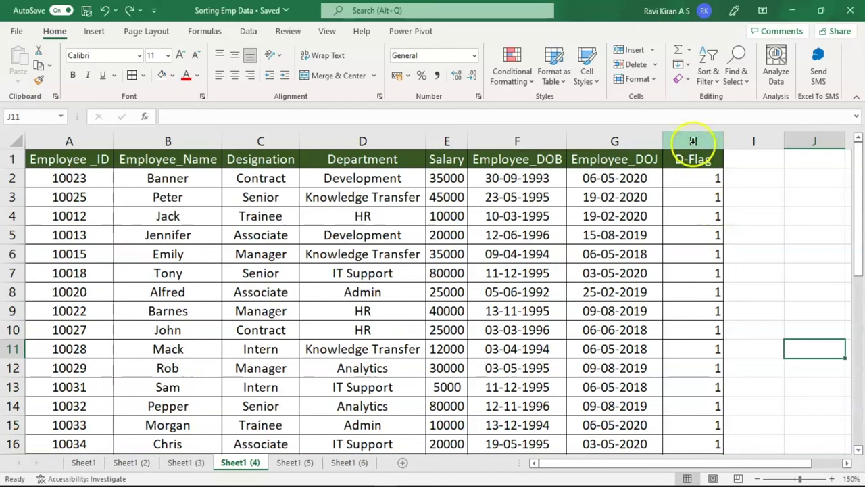
- Apply a Greater Than 1 rule with Light Red Fill and Dark Red Text to column H
{"action": "left_click", "coordinate": [692, 139]}
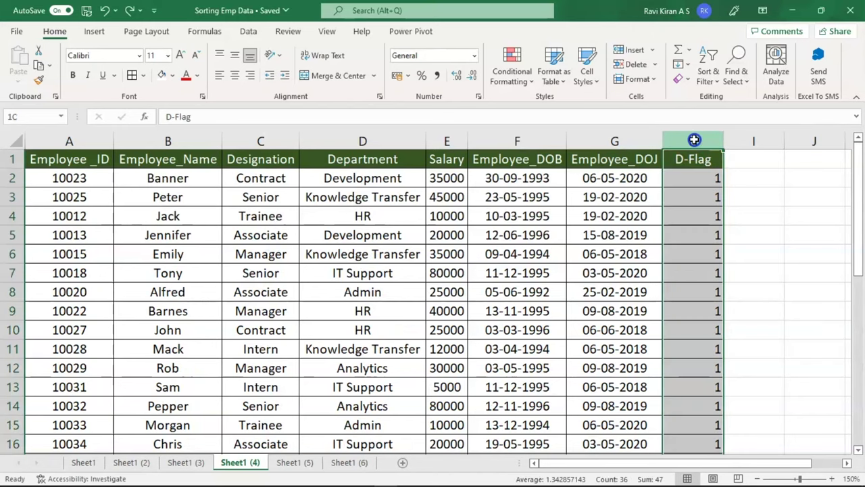
{"action": "left_click", "coordinate": [513, 73]}
{"action": "mouse_move", "coordinate": [522, 108]}
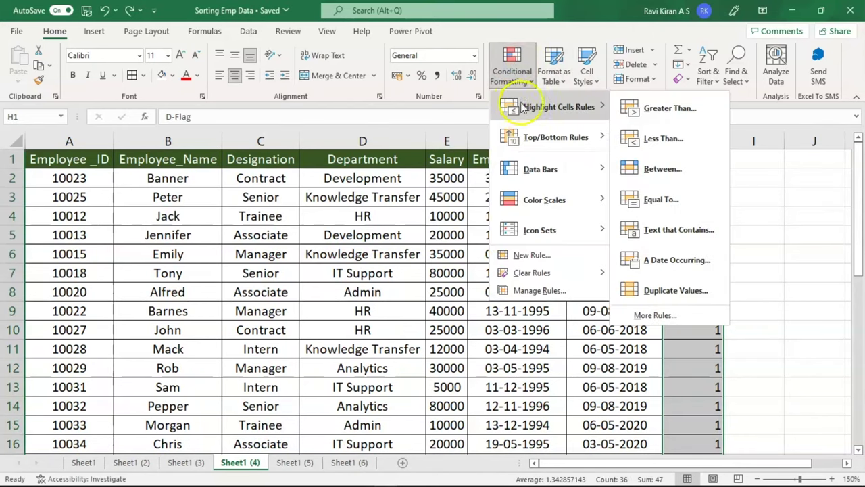
{"action": "left_click", "coordinate": [648, 109]}
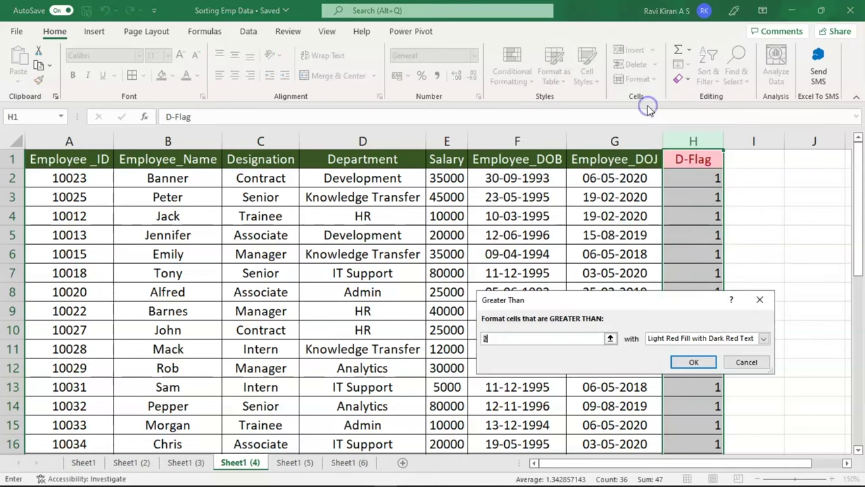
{"action": "left_click", "coordinate": [562, 341]}
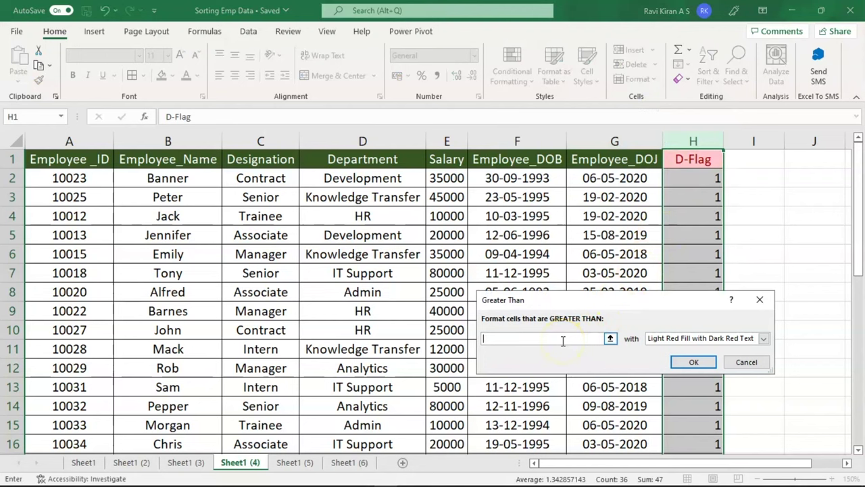
{"action": "type", "text": "1"}
{"action": "left_click", "coordinate": [688, 360]}
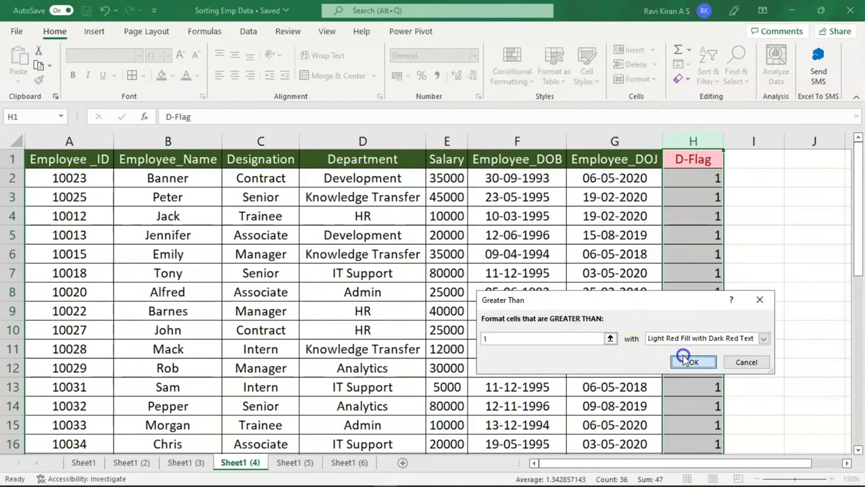
{"action": "scroll", "coordinate": [682, 355], "scroll_direction": "down", "scroll_amount": 8}
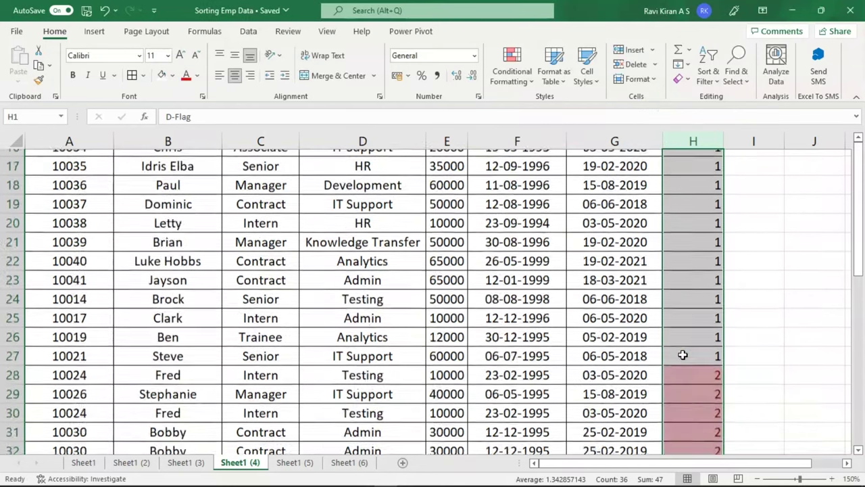
- Select rows 28 to 36 and clear their duplicate records
{"action": "left_click", "coordinate": [768, 324]}
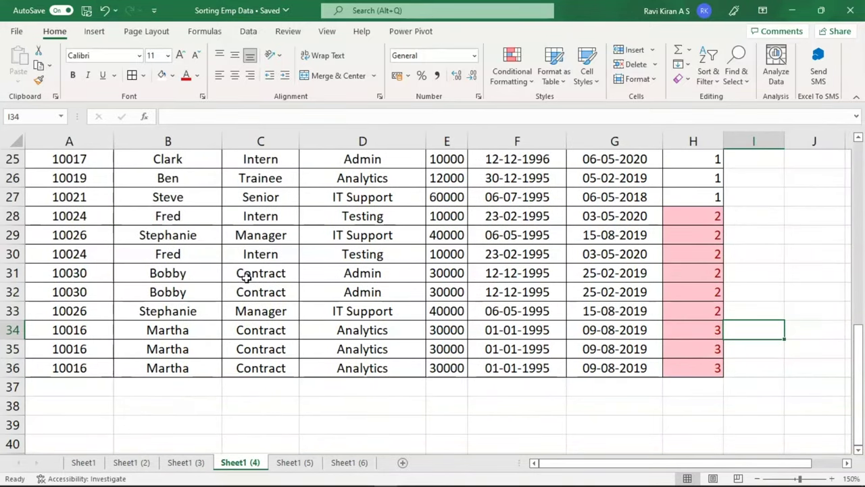
{"action": "left_click_drag", "start_coordinate": [17, 216], "coordinate": [130, 365]}
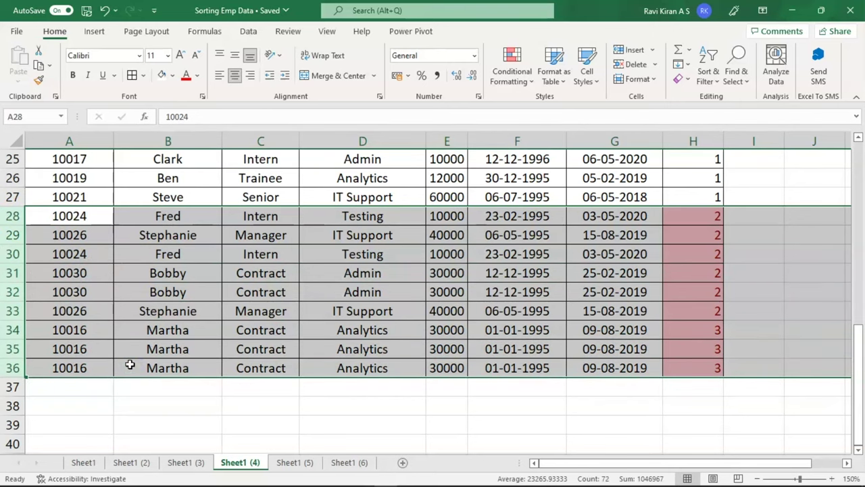
{"action": "key", "text": "Delete"}
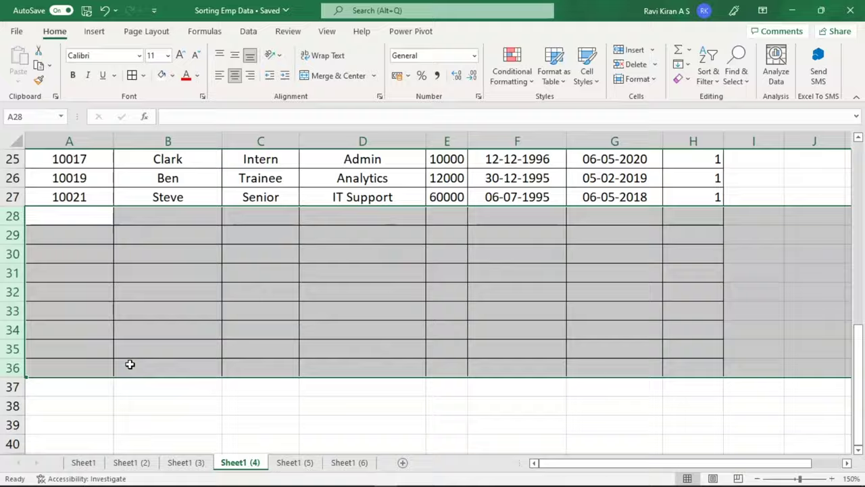
{"action": "scroll", "coordinate": [130, 364], "scroll_direction": "up", "scroll_amount": 8}
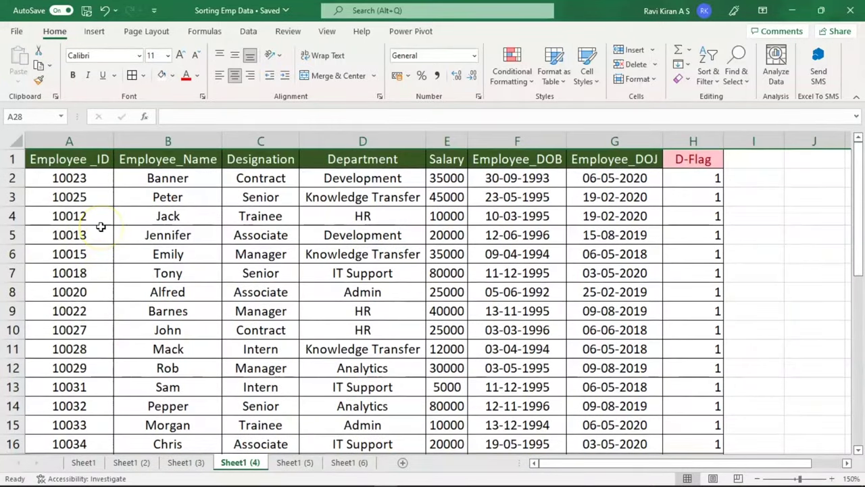
{"action": "left_click", "coordinate": [692, 160]}
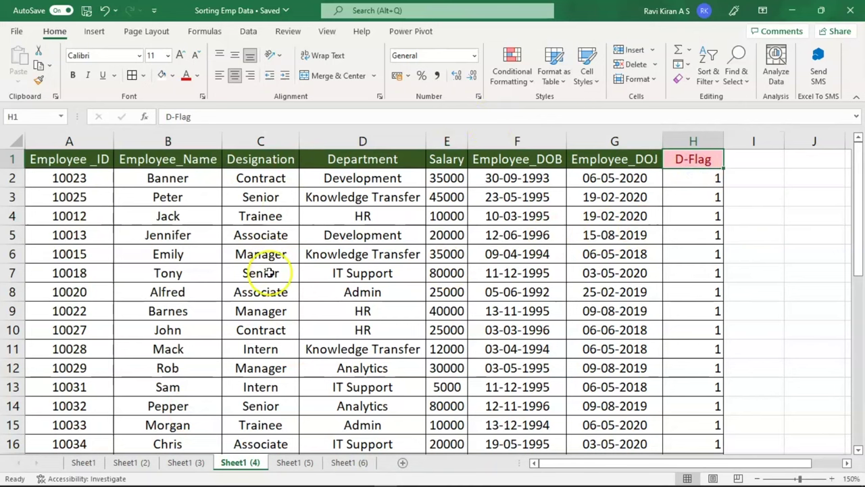